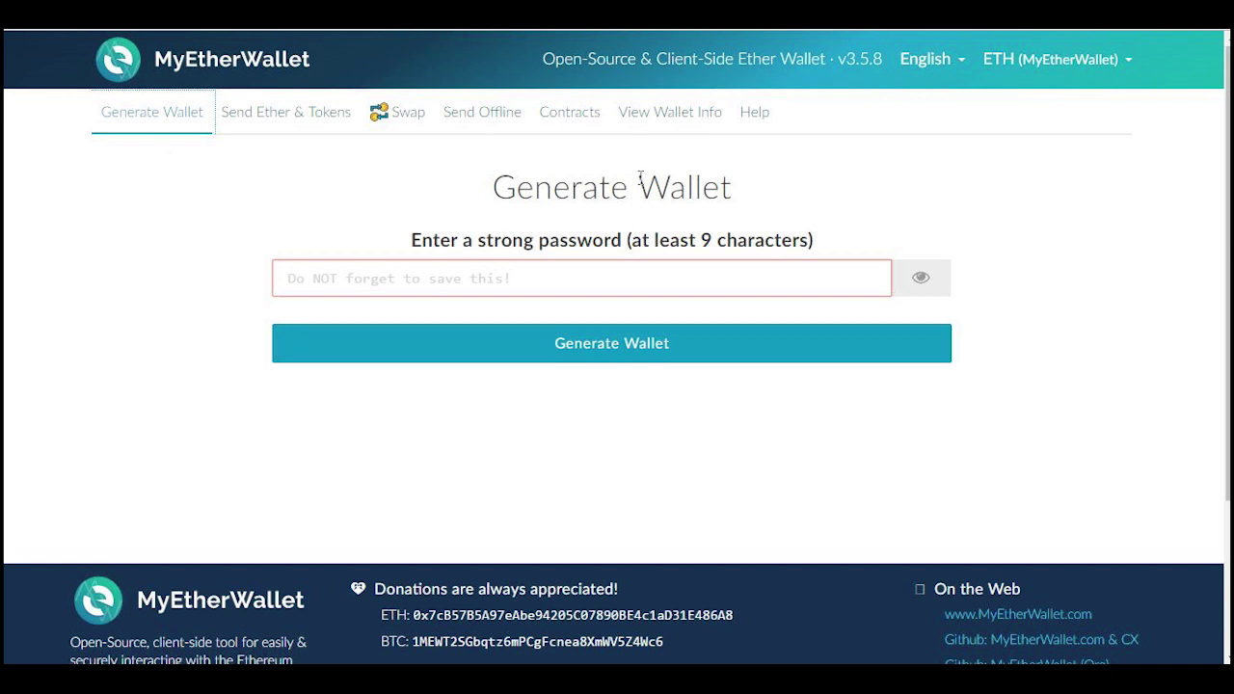
Enter a strong wallet password of at least 9 characters and generate the new wallet
click(569, 280)
key(ctrl+v)
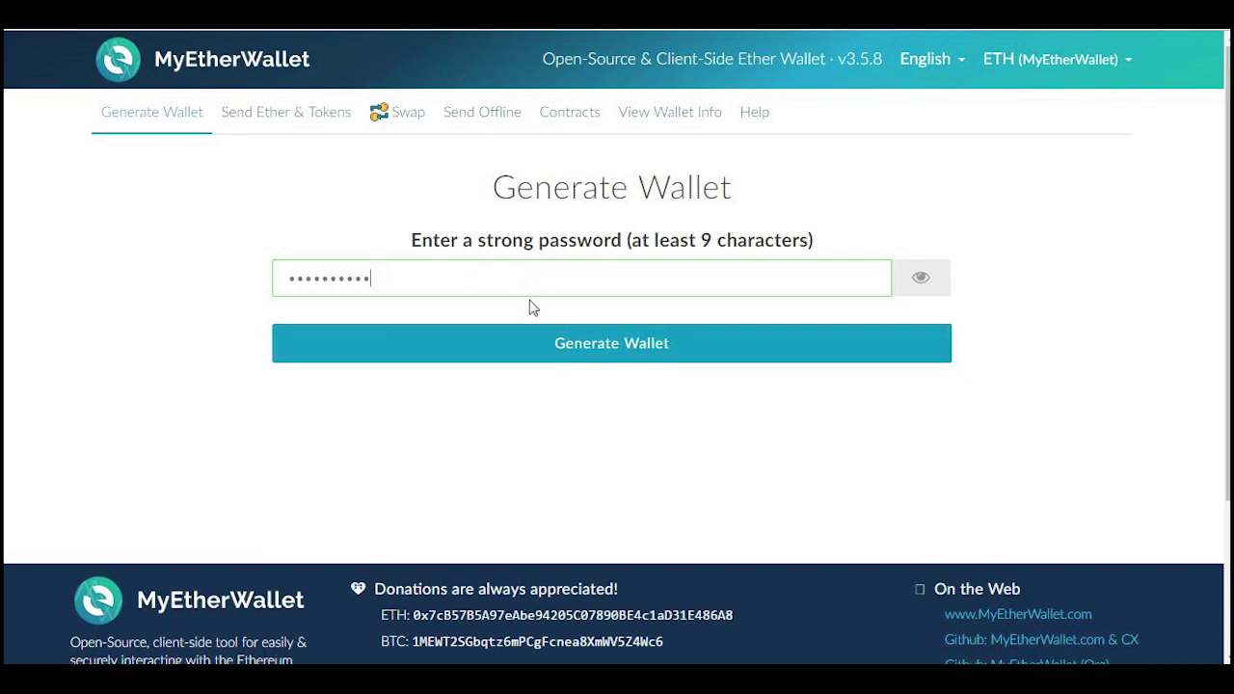
click(594, 356)
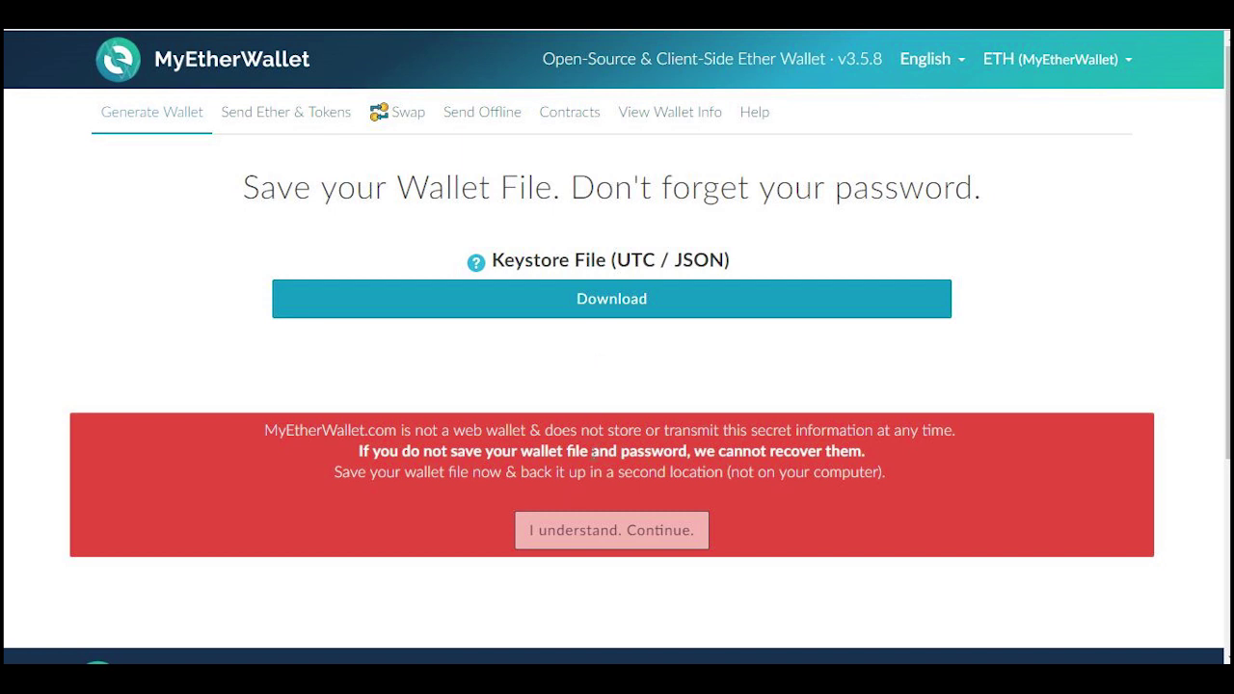
Download the new wallet's keystore file (UTC / JSON) and show the options for the downloaded file
click(573, 540)
click(594, 296)
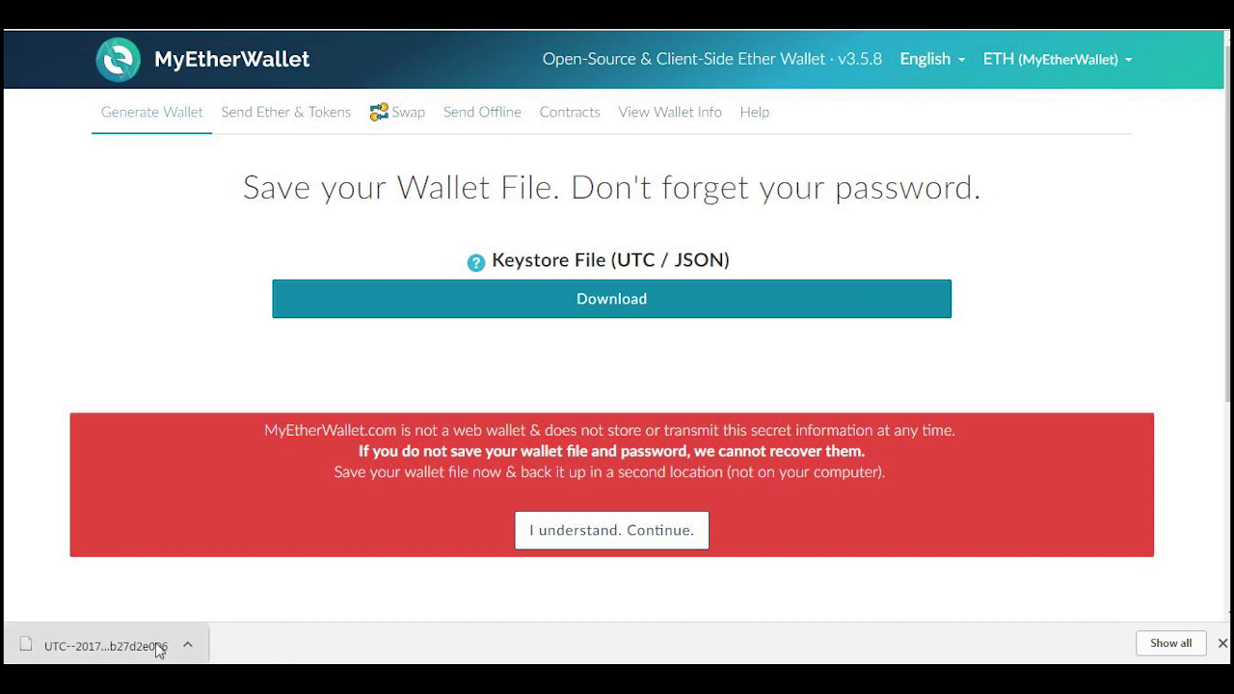
click(188, 646)
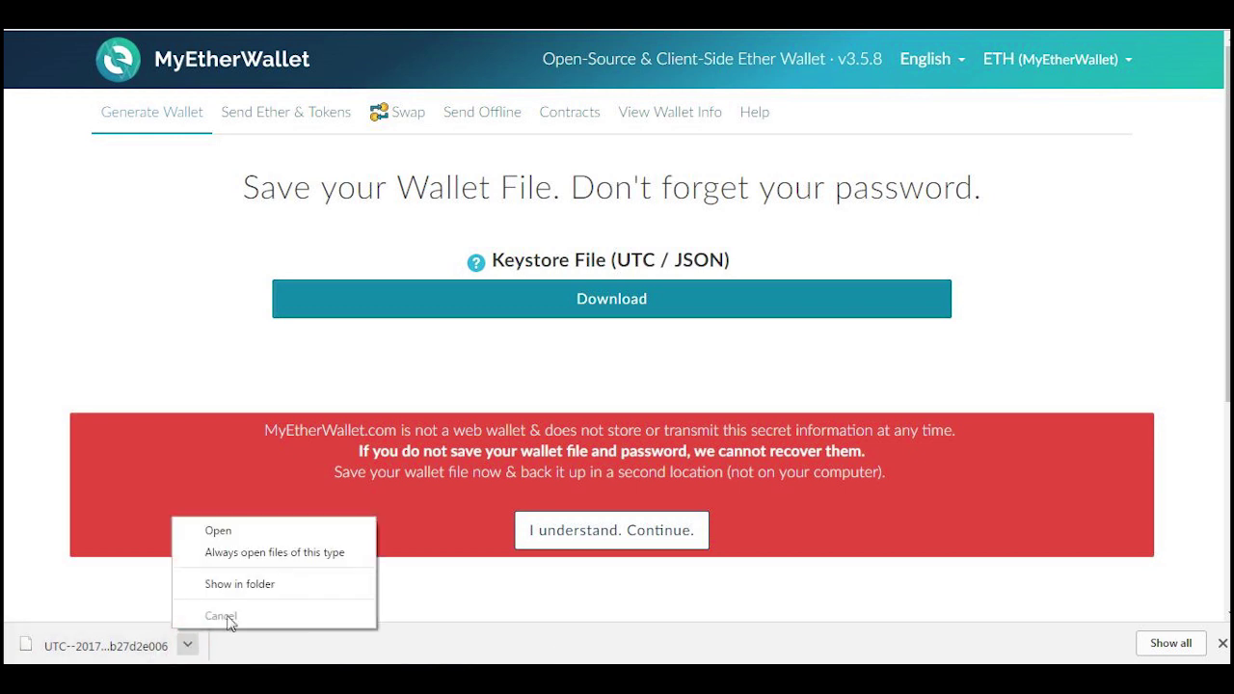
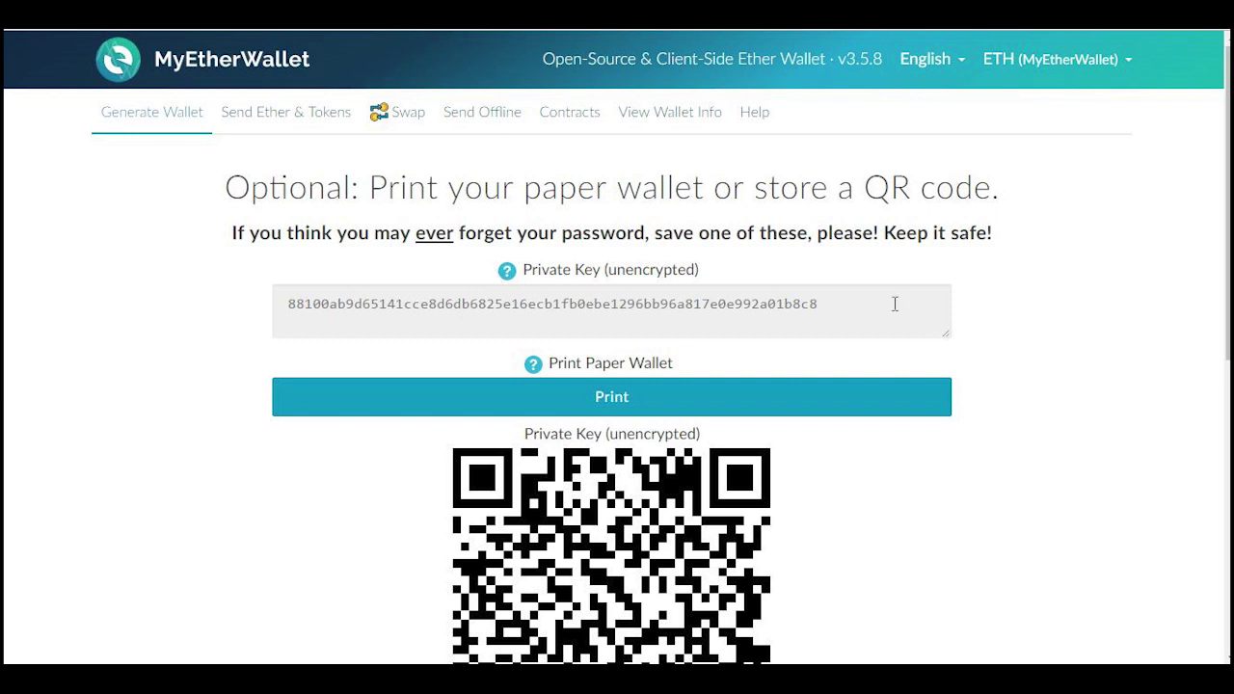
Look over the unencrypted private key and its QR code, and continue to saving the wallet address
click(289, 292)
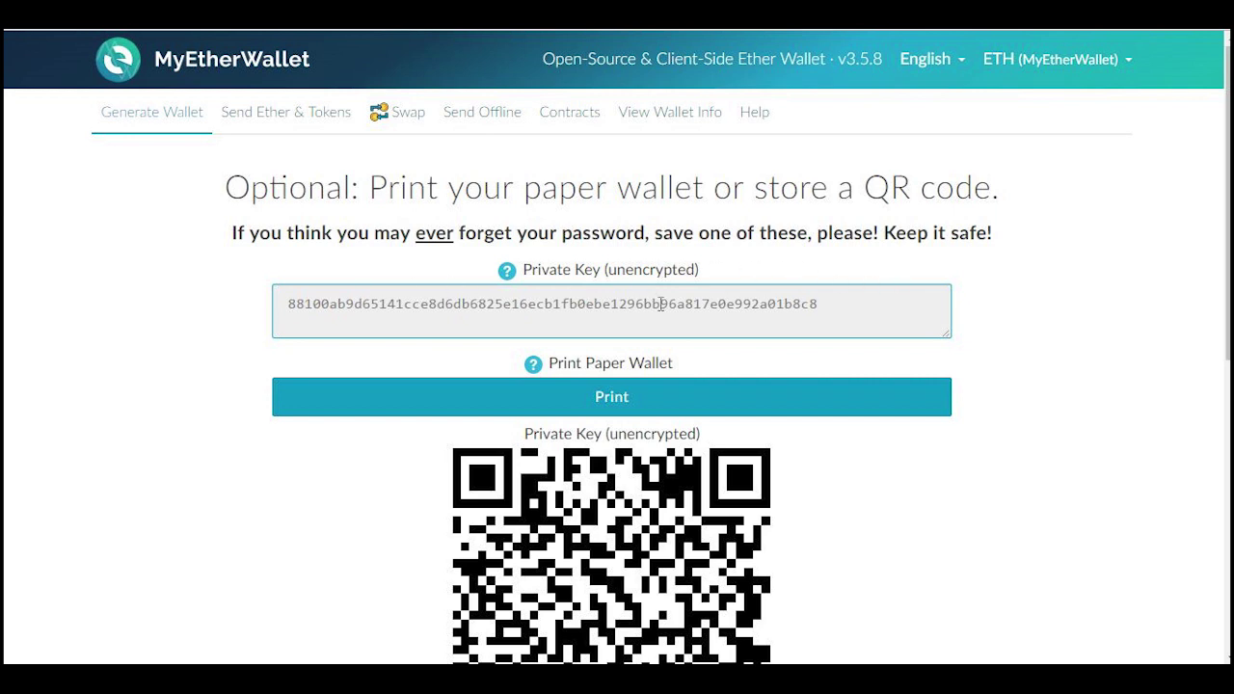
drag(818, 305, 760, 305)
click(827, 304)
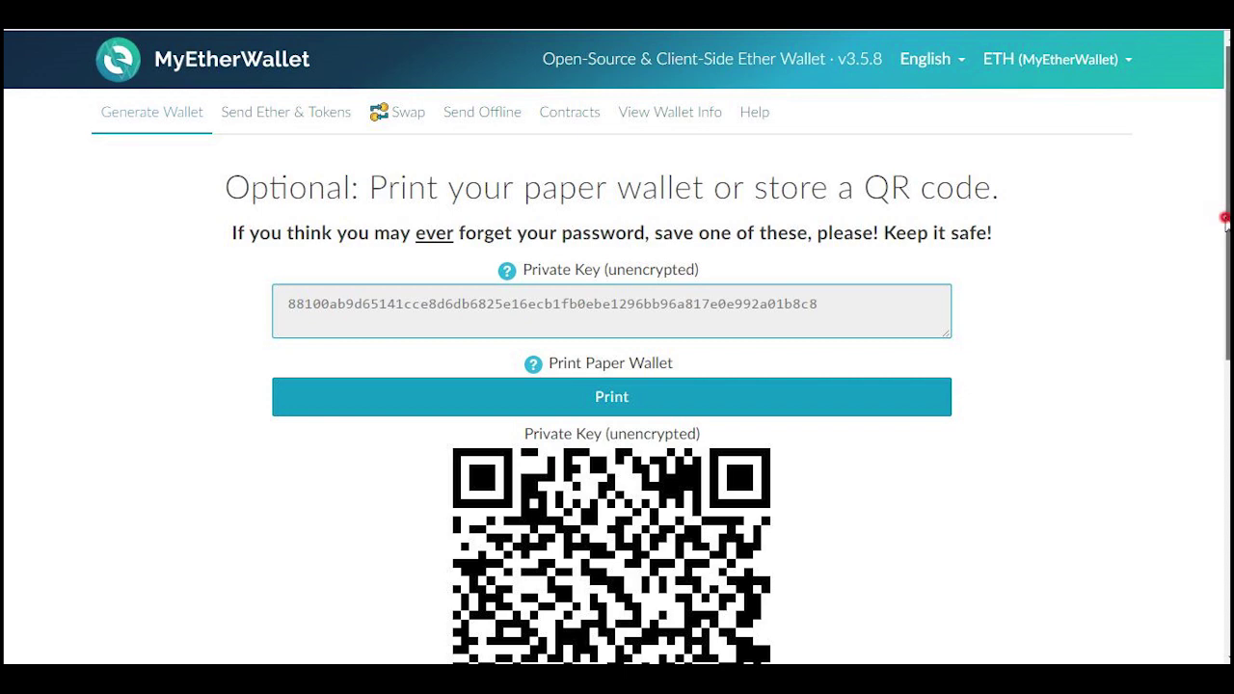
scroll(1227, 224, down, 3)
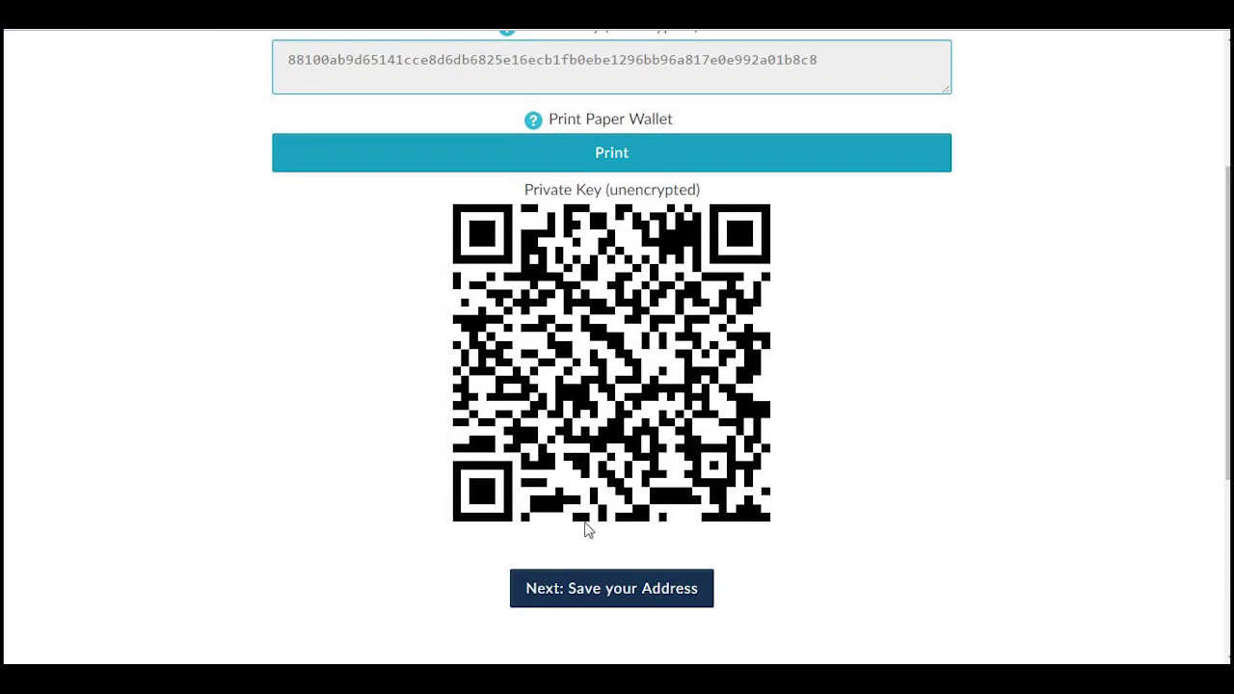
drag(1224, 372, 1224, 291)
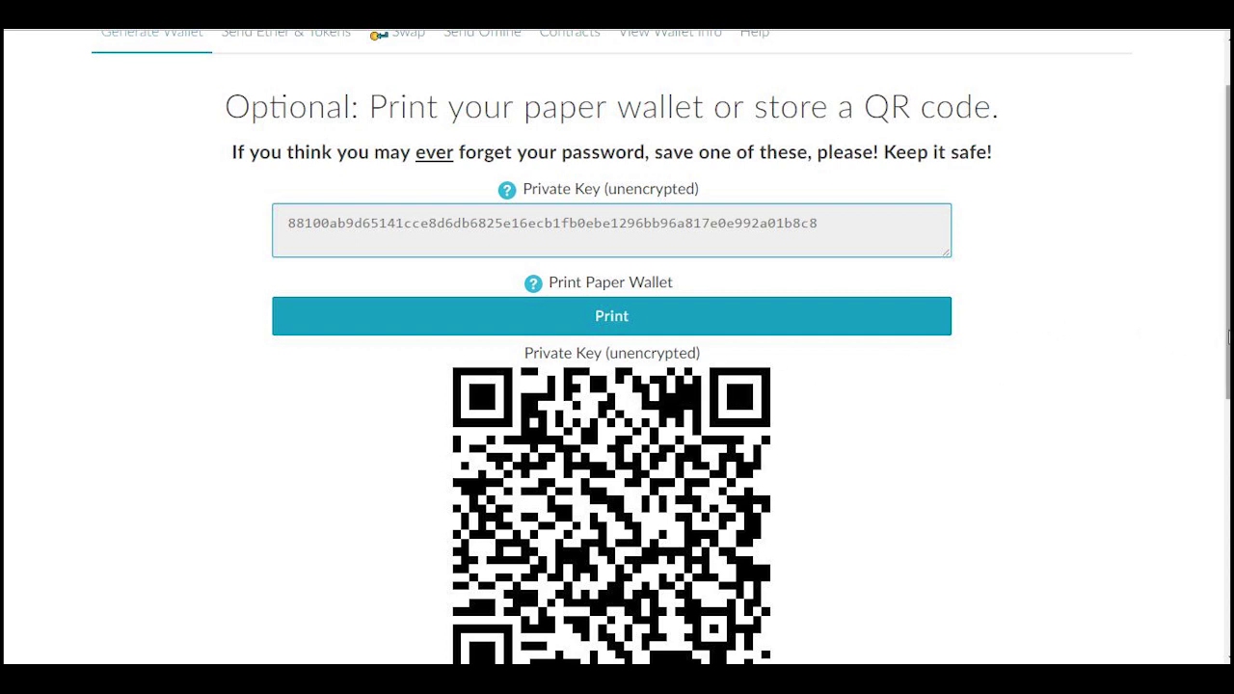
drag(1224, 332, 1224, 452)
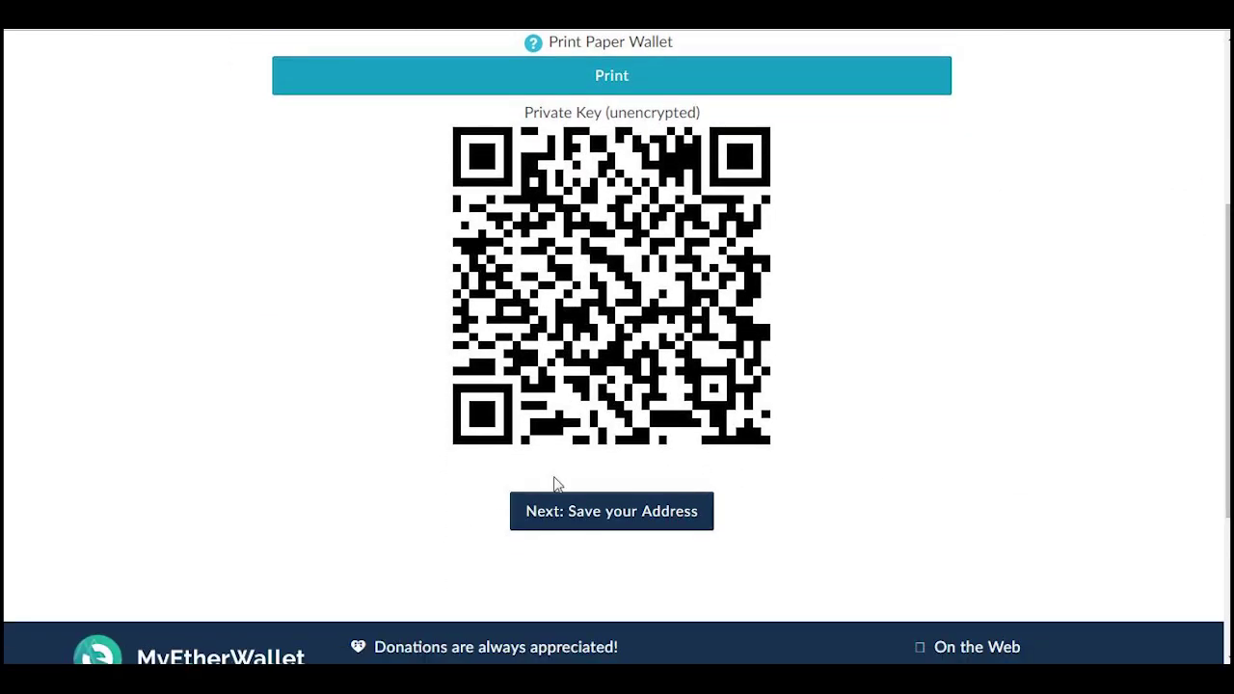
click(590, 510)
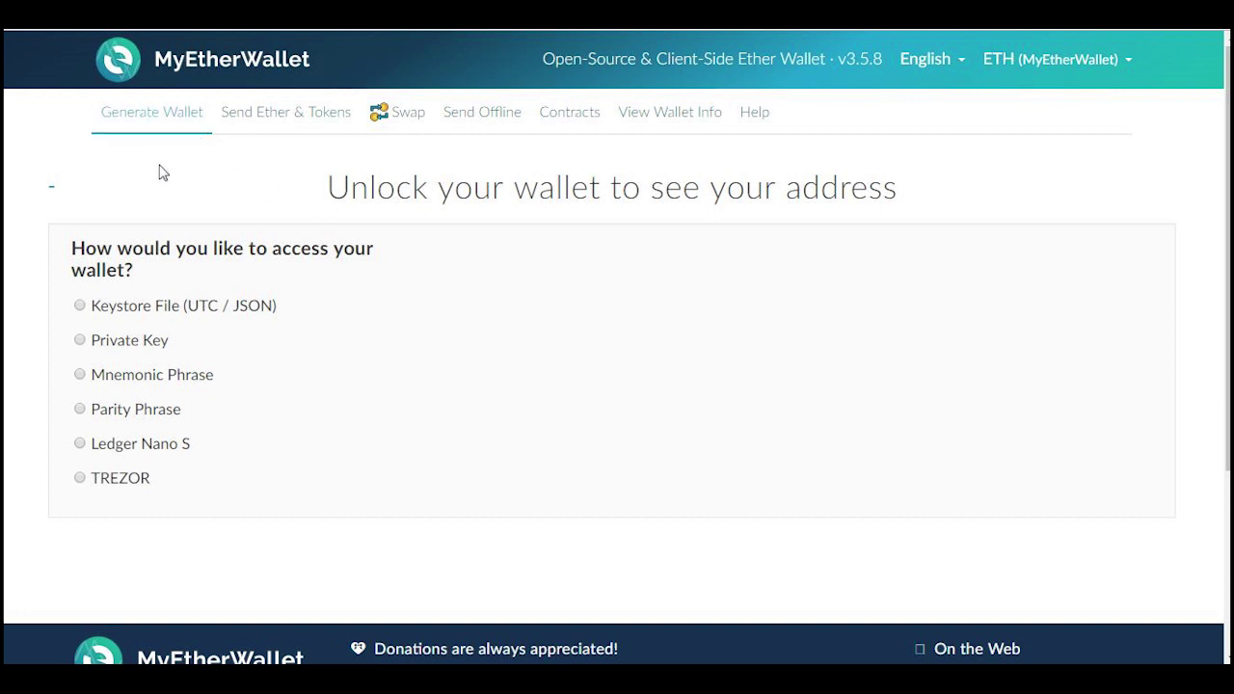
Go to the Send Ether & Tokens page
click(241, 114)
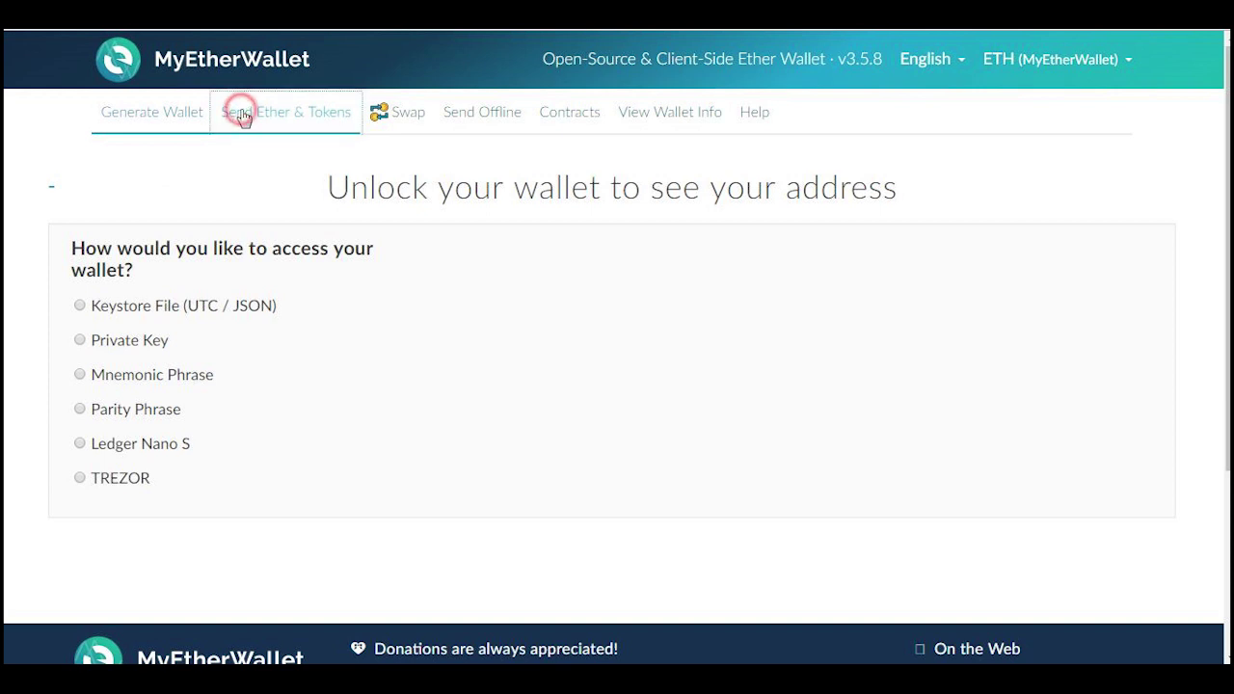
click(196, 114)
click(260, 114)
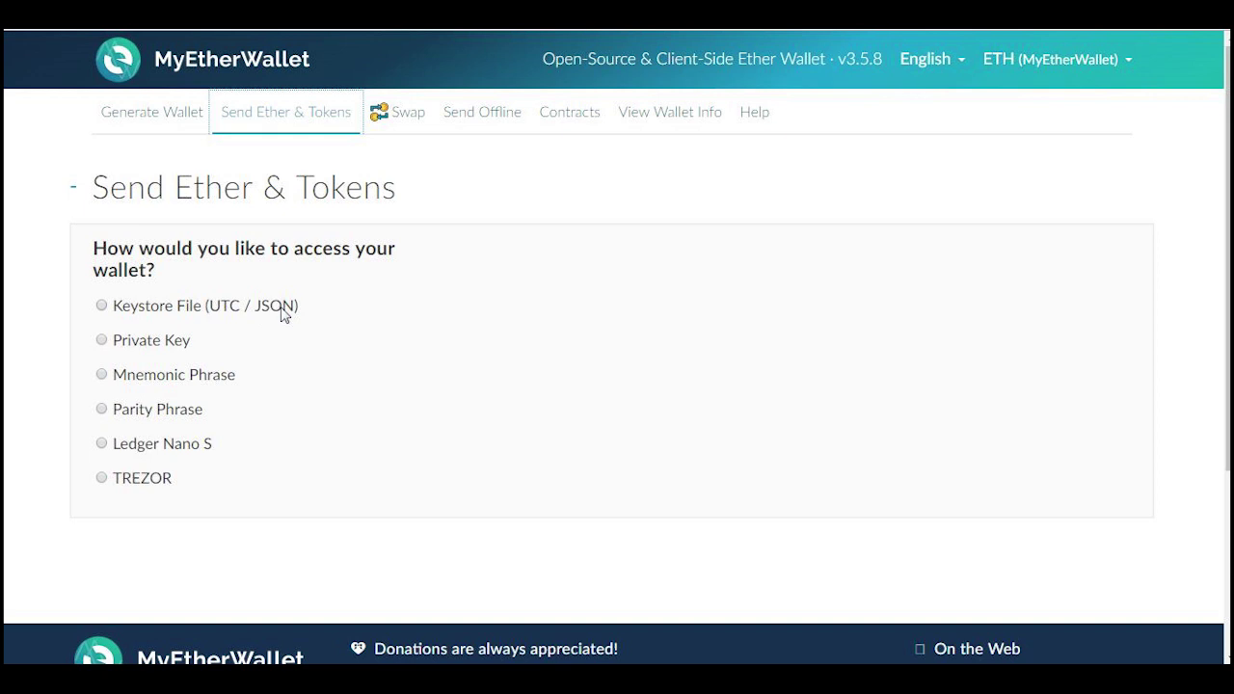
Choose Keystore File (UTC / JSON) as the access method and load the UTC wallet file from the test wallet folder
click(102, 342)
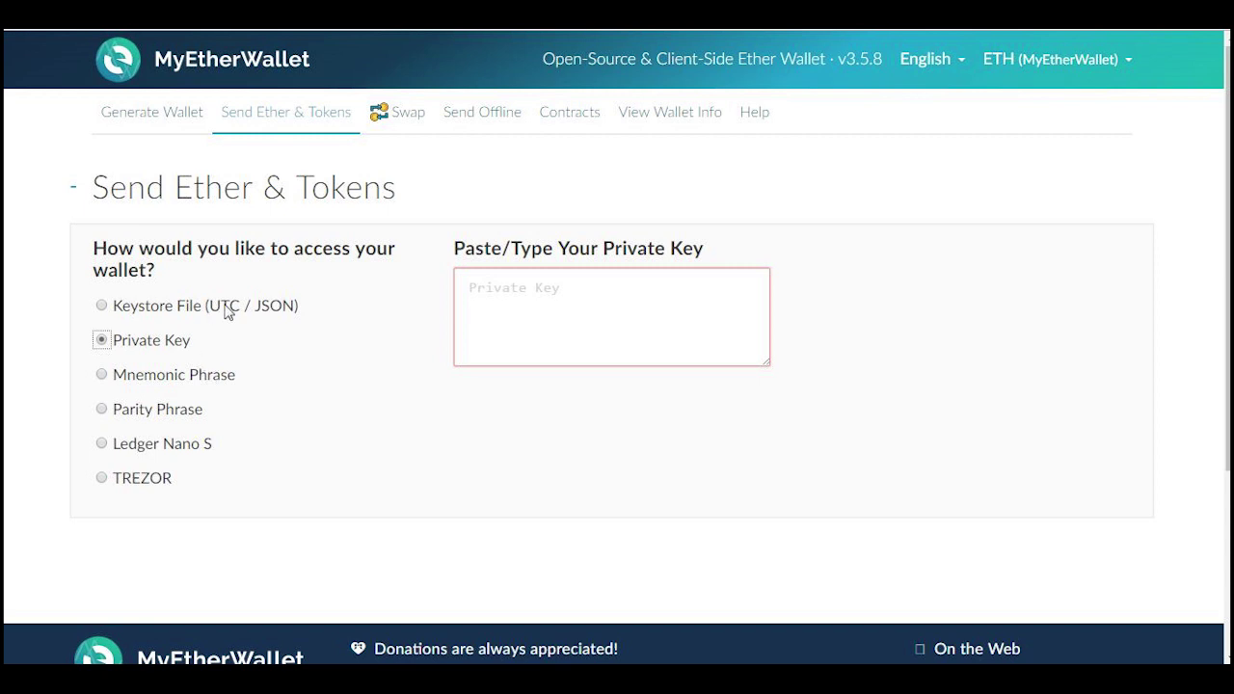
click(145, 305)
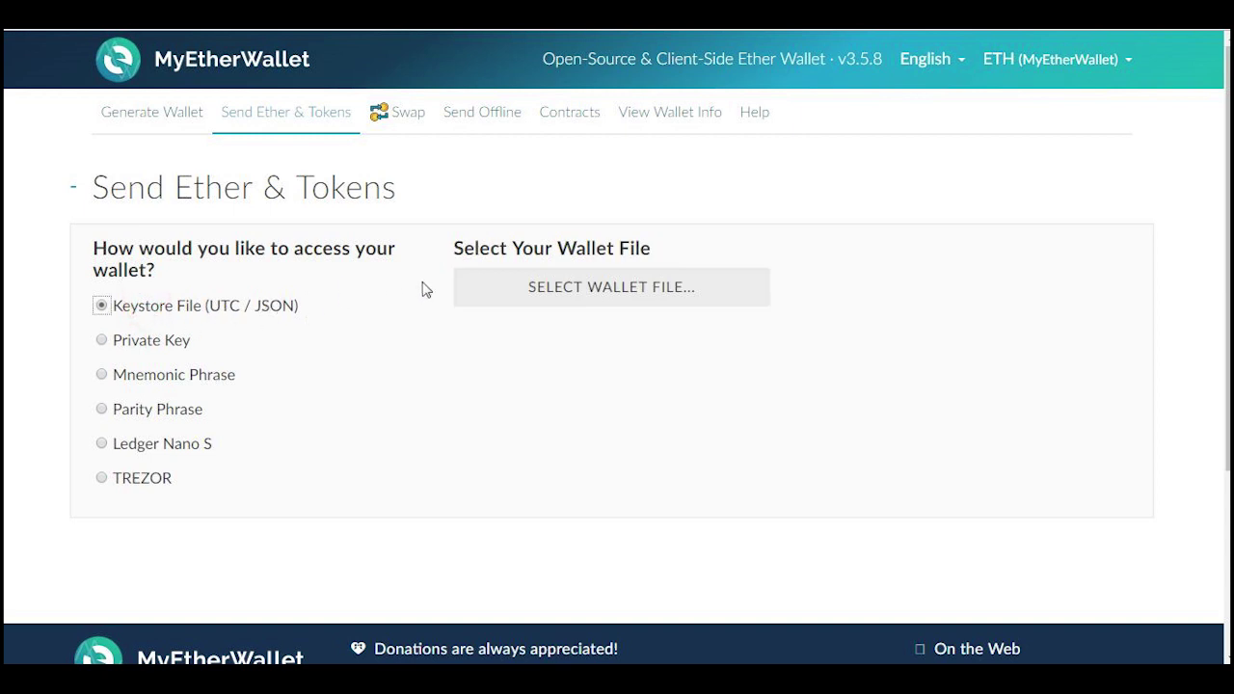
click(493, 294)
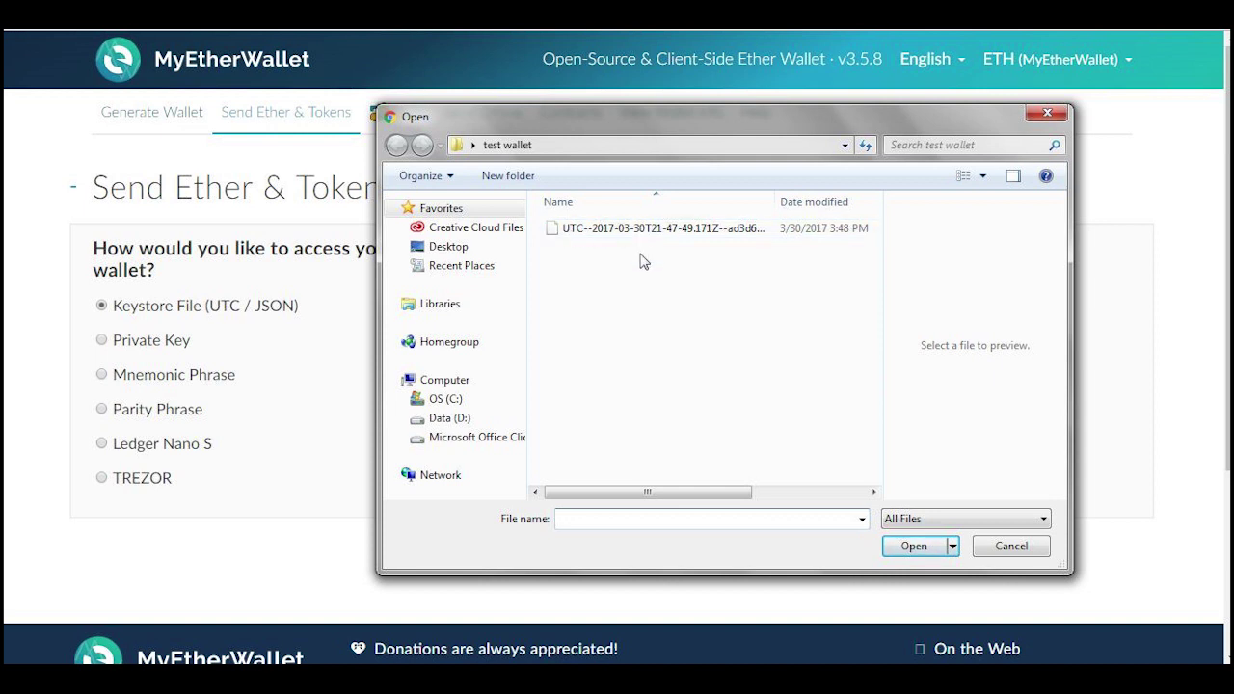
click(591, 238)
click(914, 546)
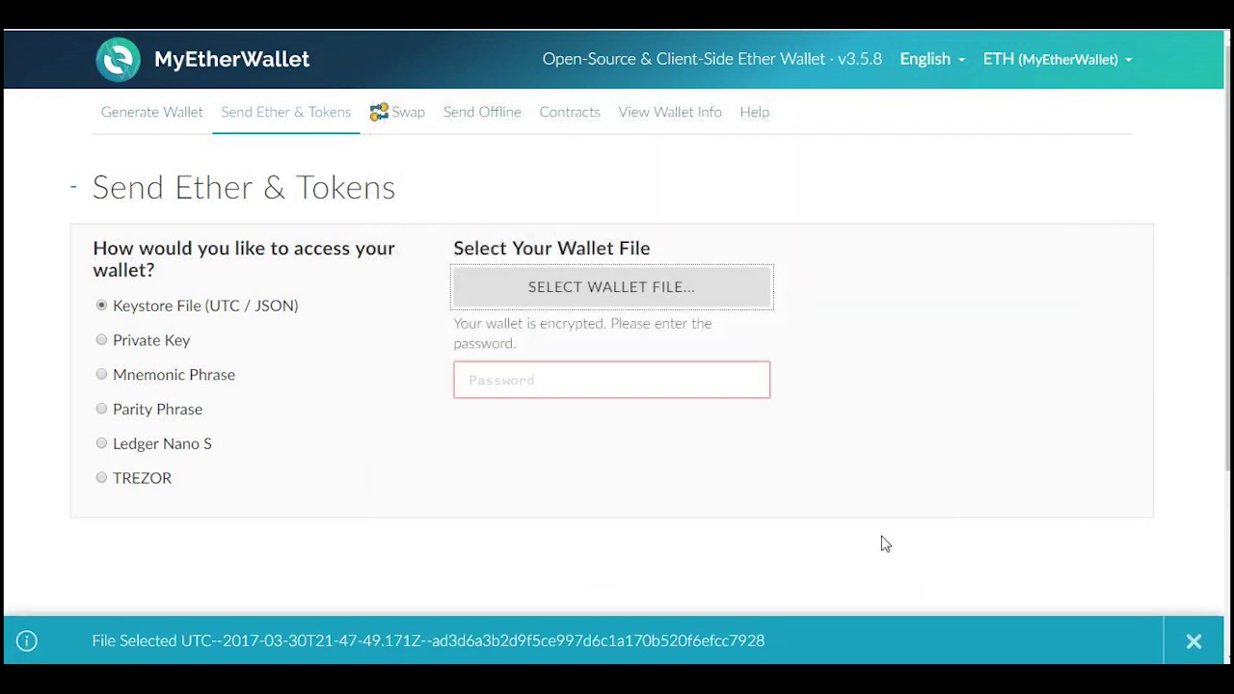
Enter the wallet password for the loaded keystore file and unlock the wallet
click(547, 376)
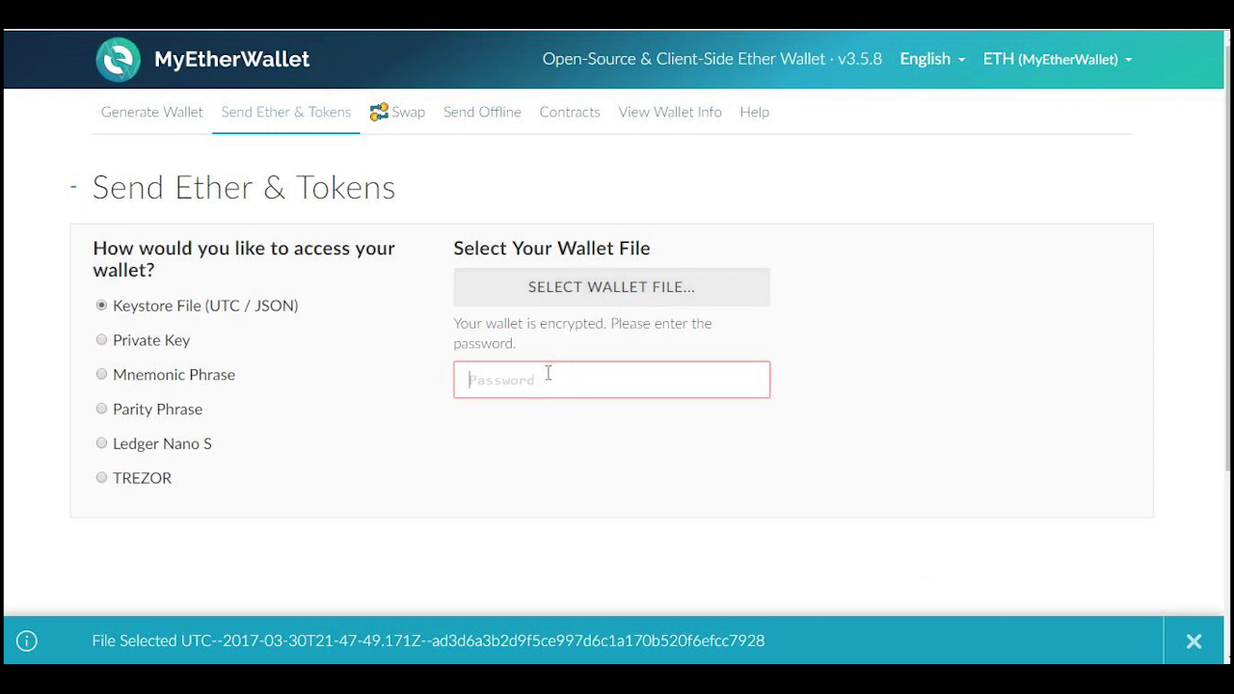
text(••)
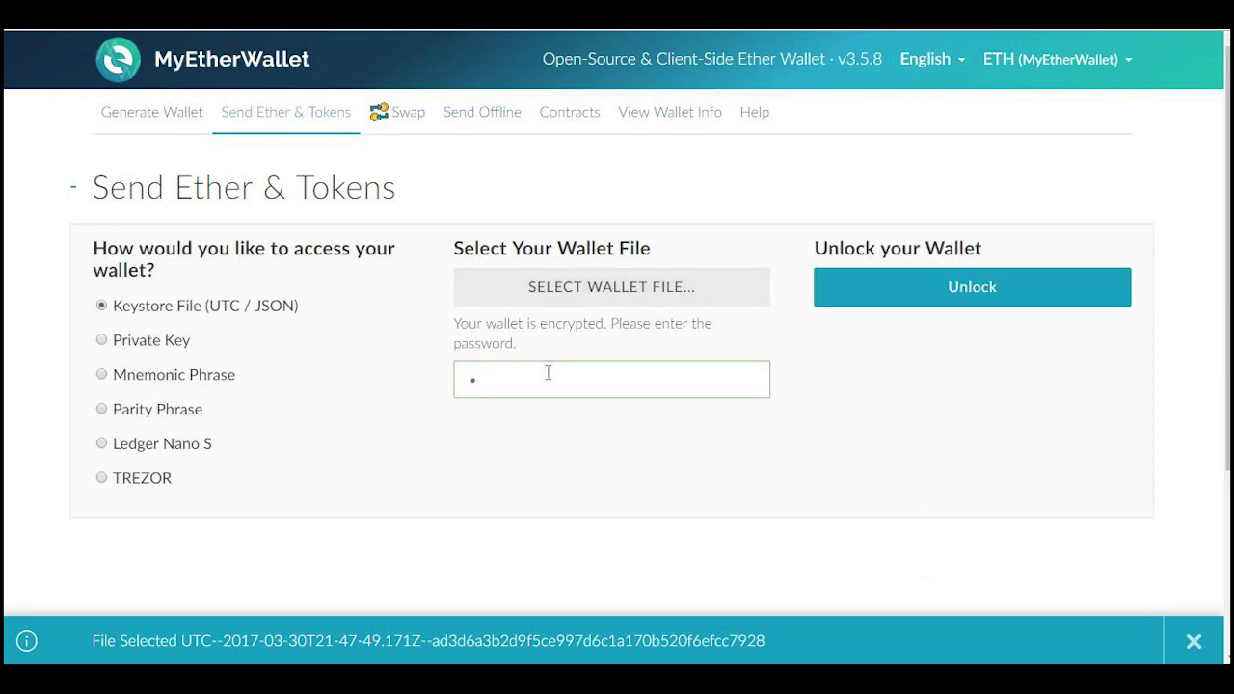
text(•)
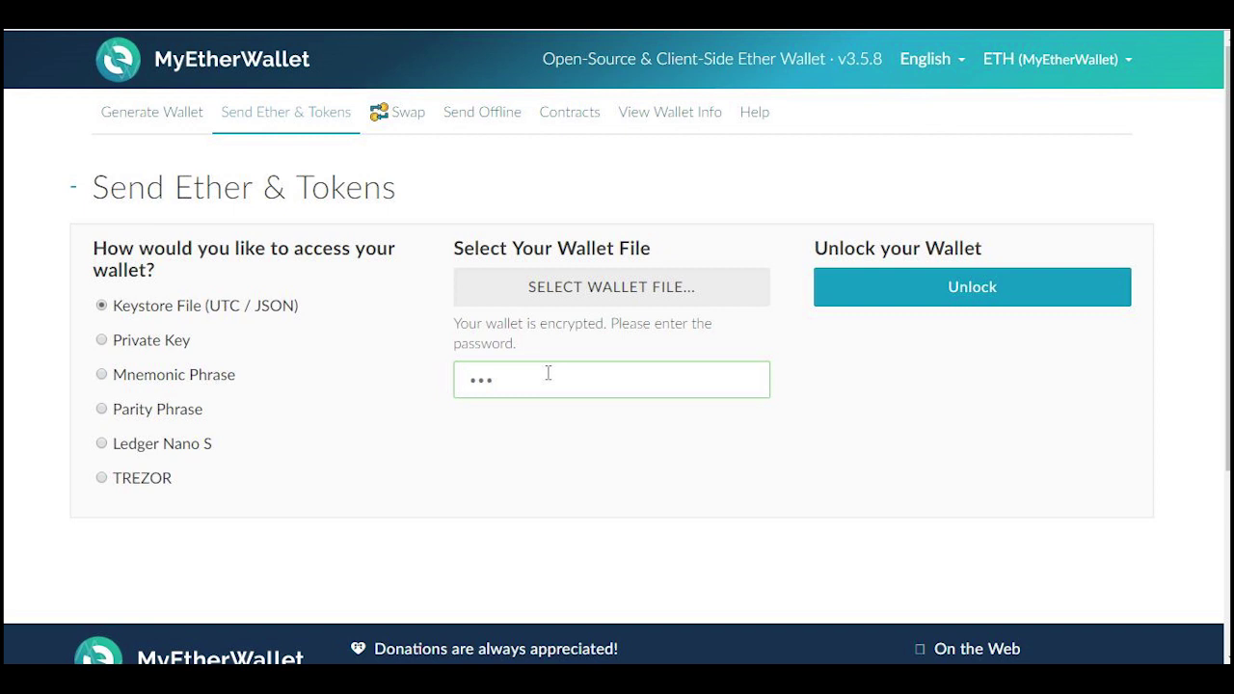
key(BackSpace)
key(BackSpace)
key(BackSpace)
text(•••••••••)
click(863, 300)
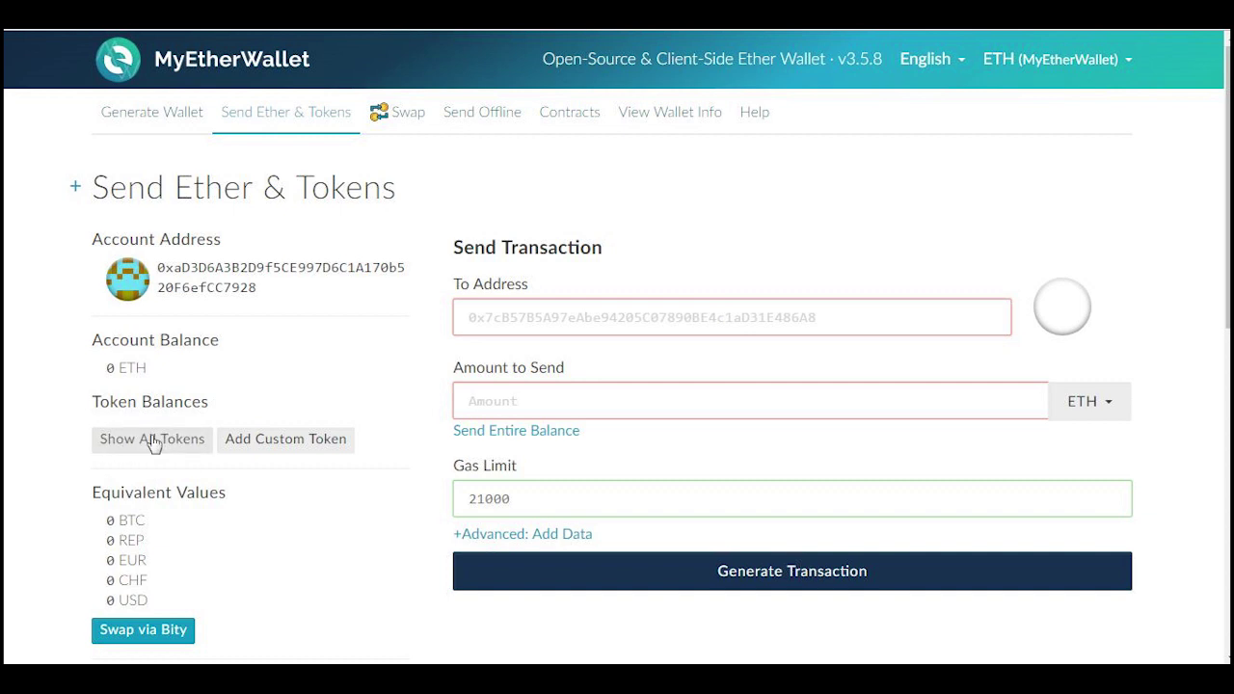
click(519, 317)
click(492, 320)
click(489, 393)
drag(268, 287, 160, 267)
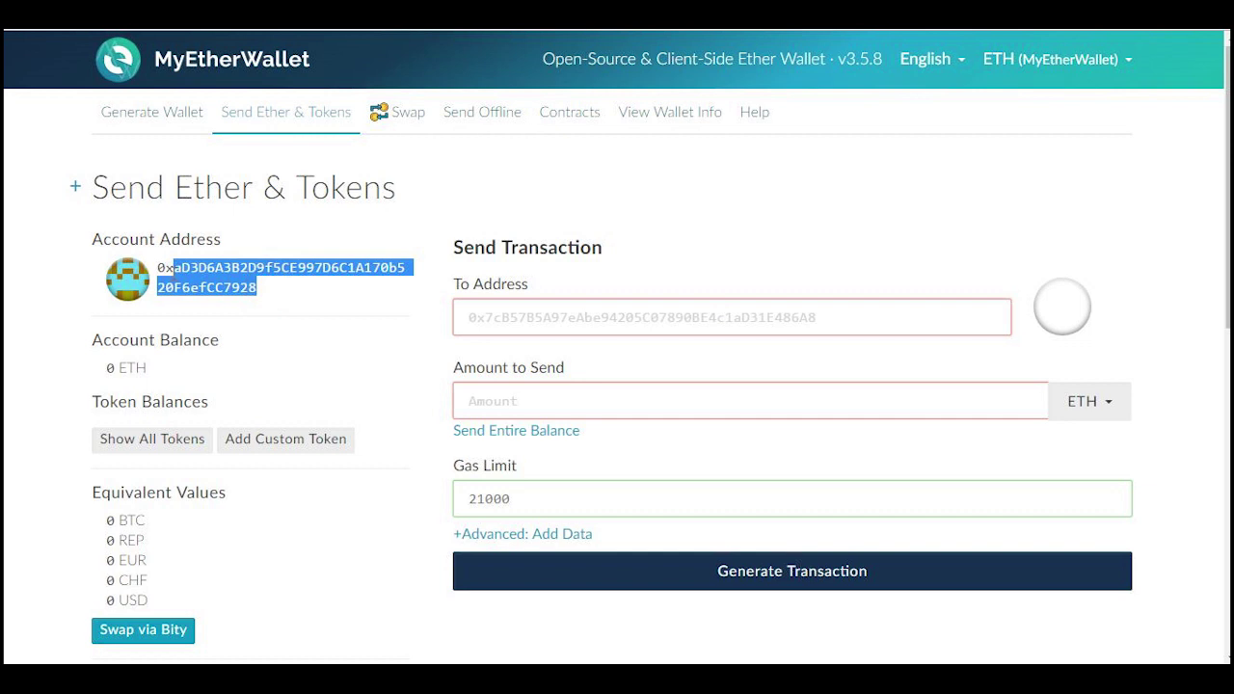
click(279, 319)
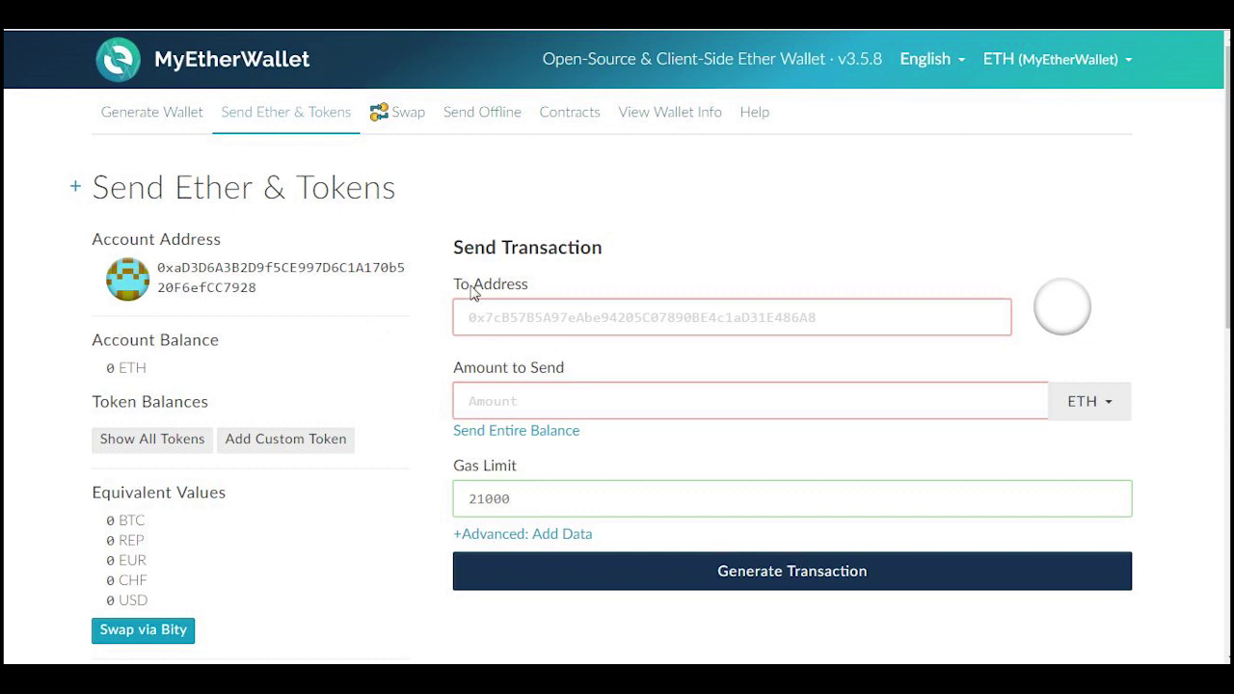
click(485, 319)
Copy the unlocked wallet's complete account address to the clipboard
drag(257, 287, 157, 269)
right_click(183, 277)
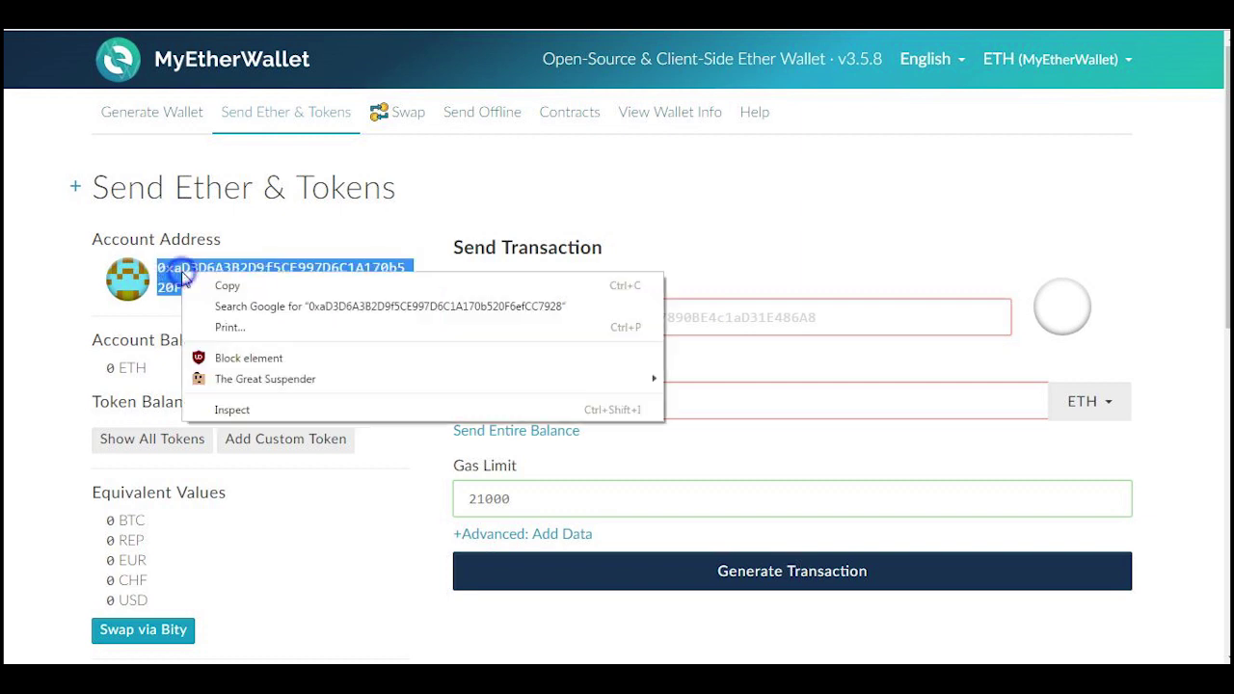
click(202, 285)
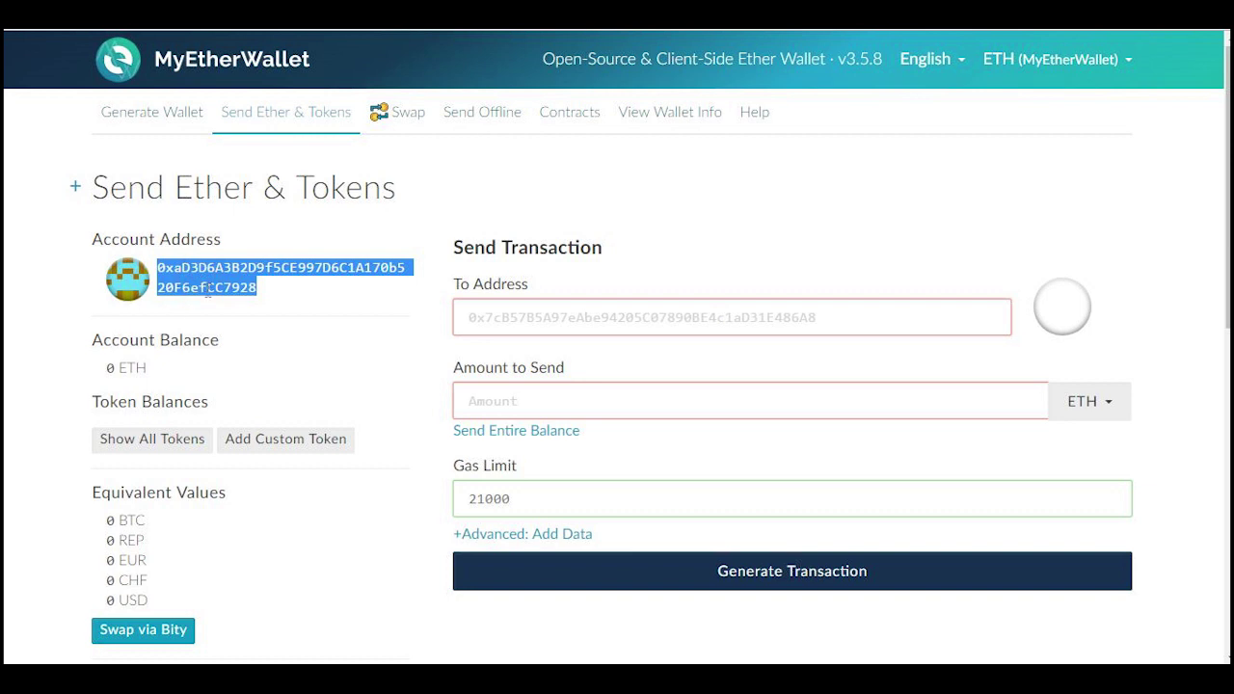